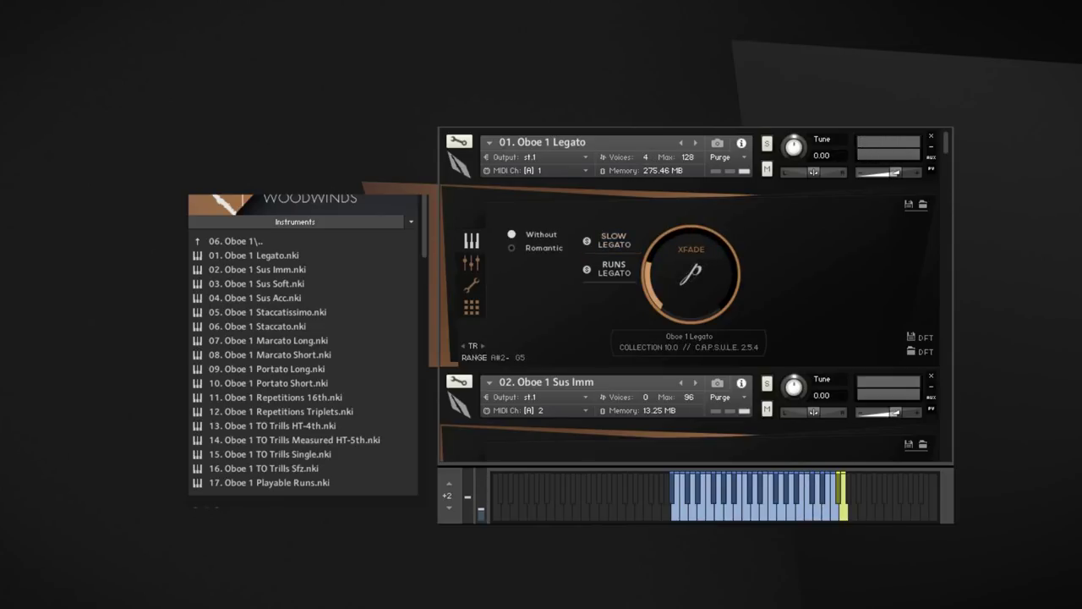
# Step: Audition the Oboe 1 sustain patches from Sus Imm to Sus Acc, comparing the Romantic and Without vibrato options on Sus Acc
pyautogui.scroll(-4, 860, 271)
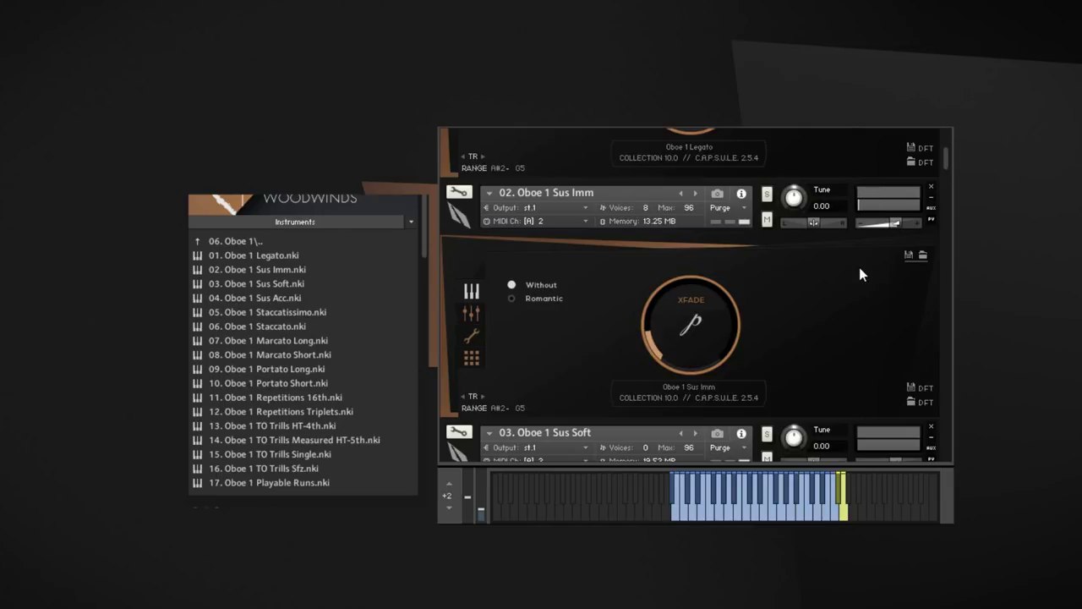
pyautogui.scroll(-5, 859, 268)
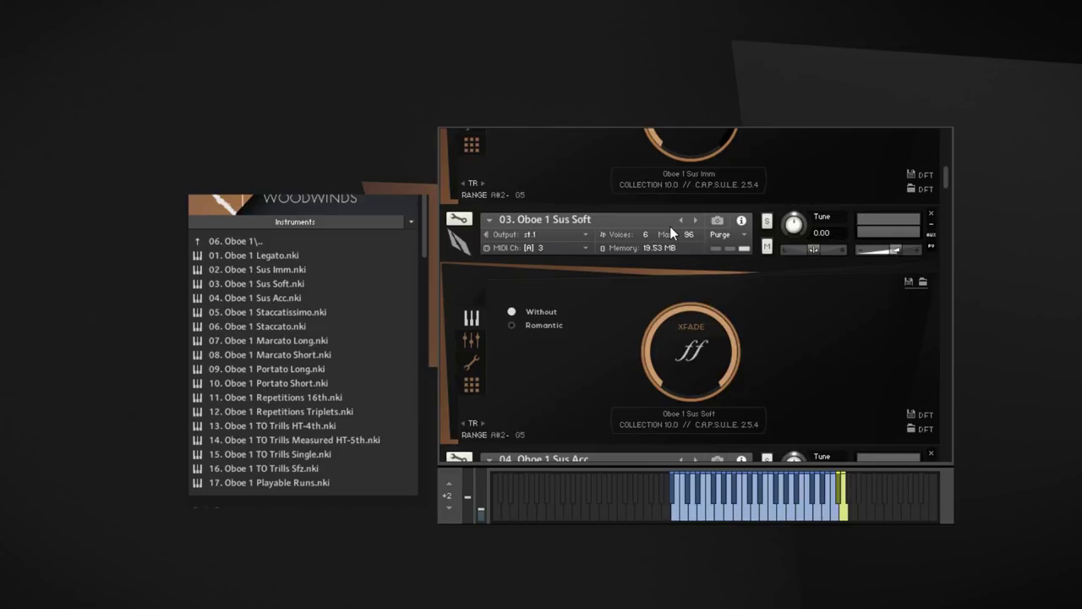
pyautogui.scroll(-3, 572, 320)
pyautogui.click(573, 320)
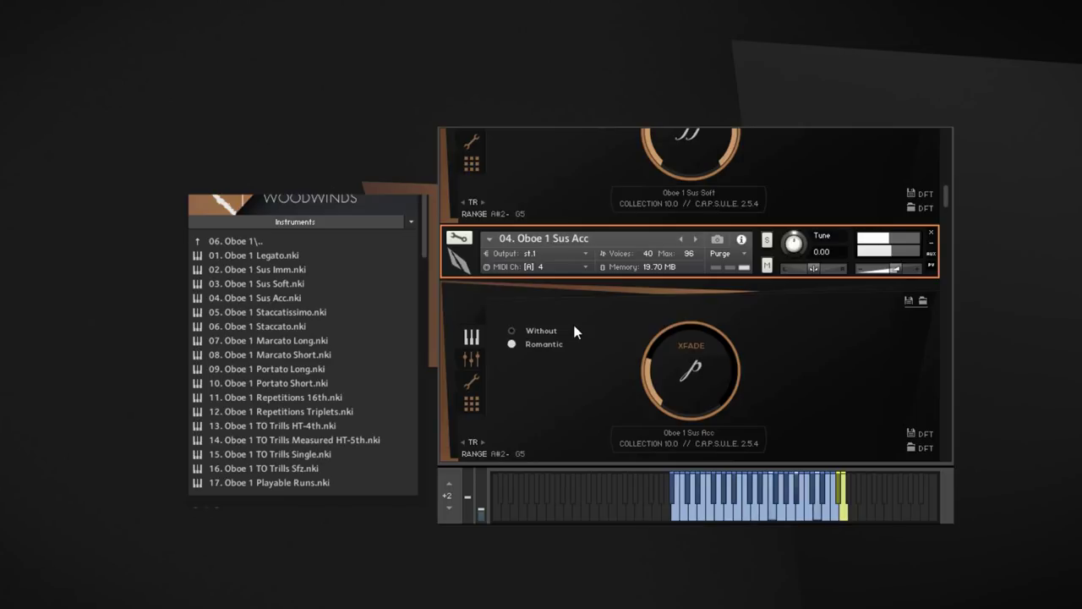
pyautogui.click(575, 331)
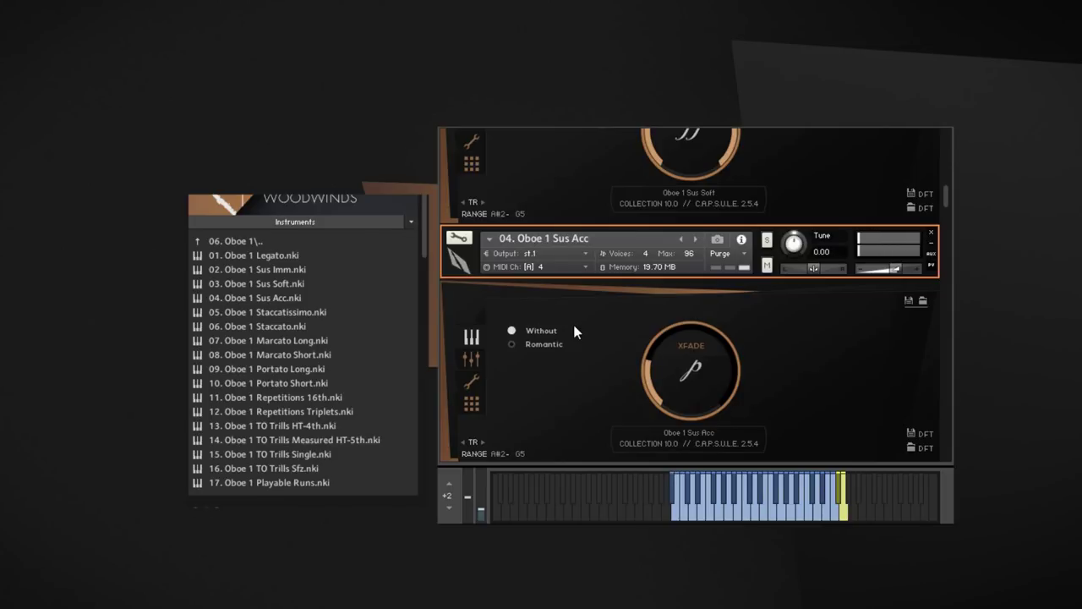
# Step: Review the Oboe 1 short articulation patches in order, from Staccatissimo and Staccato through Marcato to Portato Short
pyautogui.scroll(-2, 574, 331)
pyautogui.scroll(-6, 573, 325)
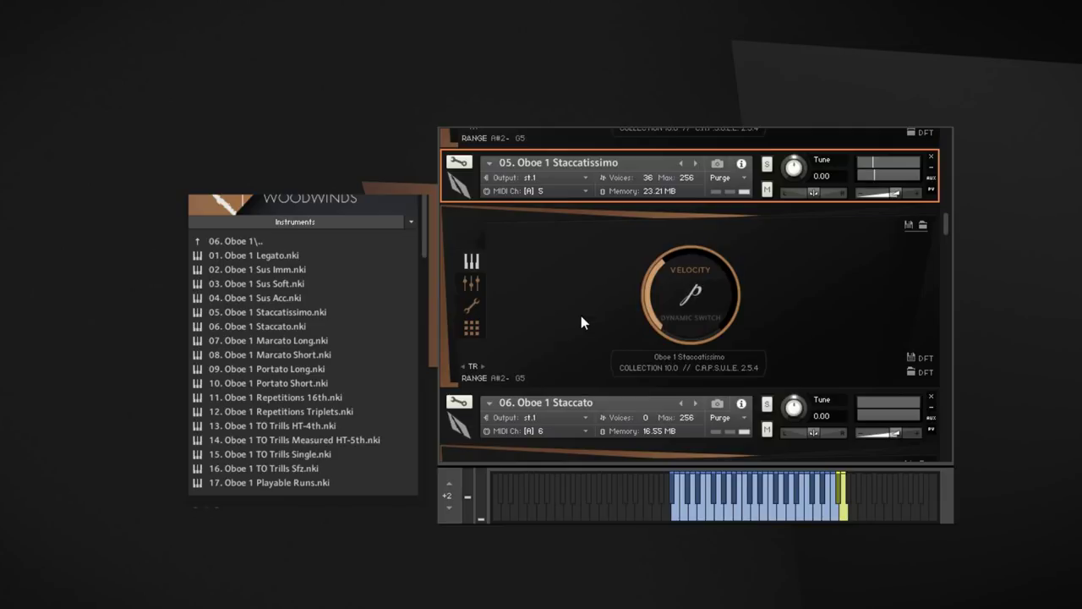
pyautogui.scroll(-3, 581, 315)
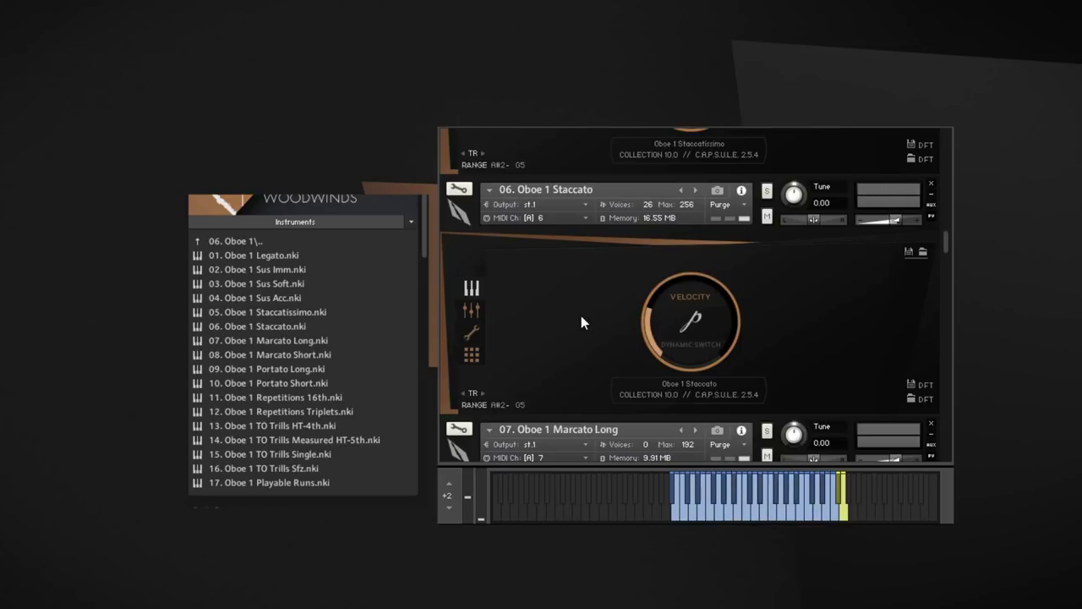
pyautogui.scroll(-3, 581, 317)
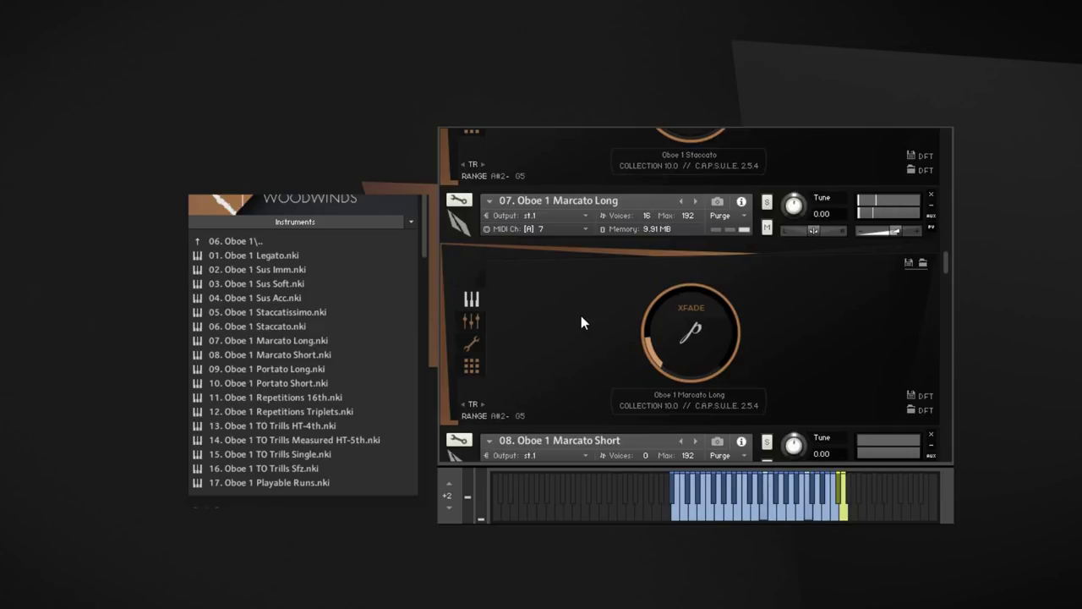
pyautogui.scroll(-5, 580, 315)
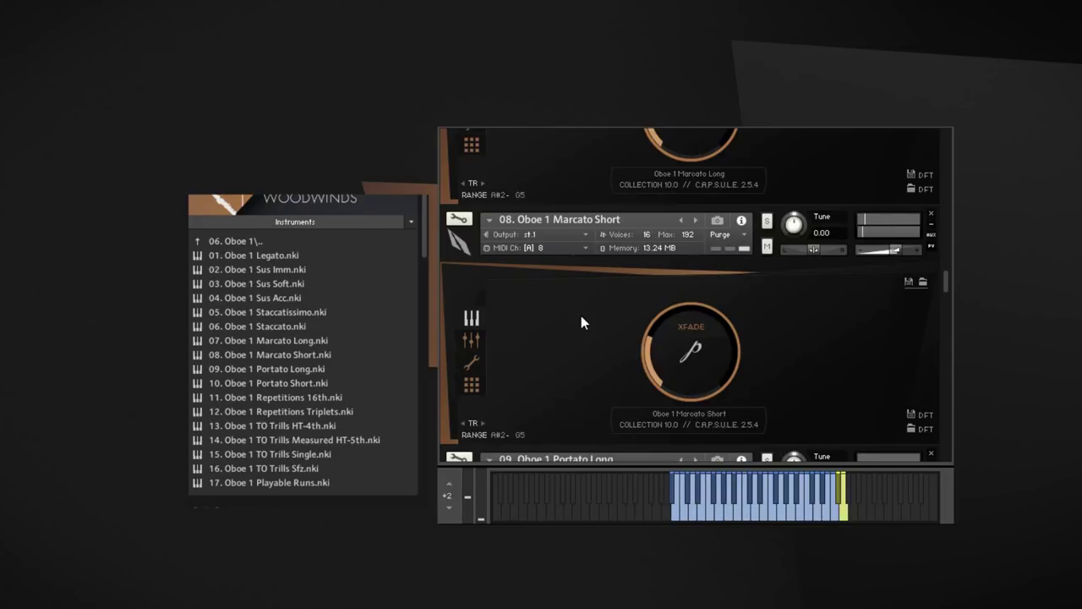
pyautogui.scroll(-3, 581, 316)
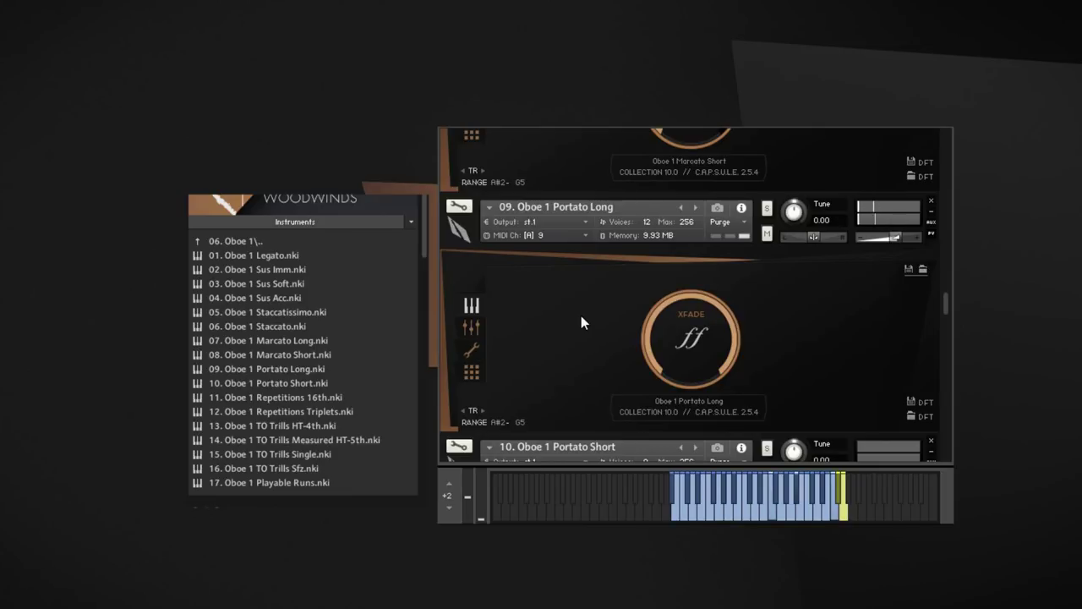
pyautogui.scroll(-3, 581, 315)
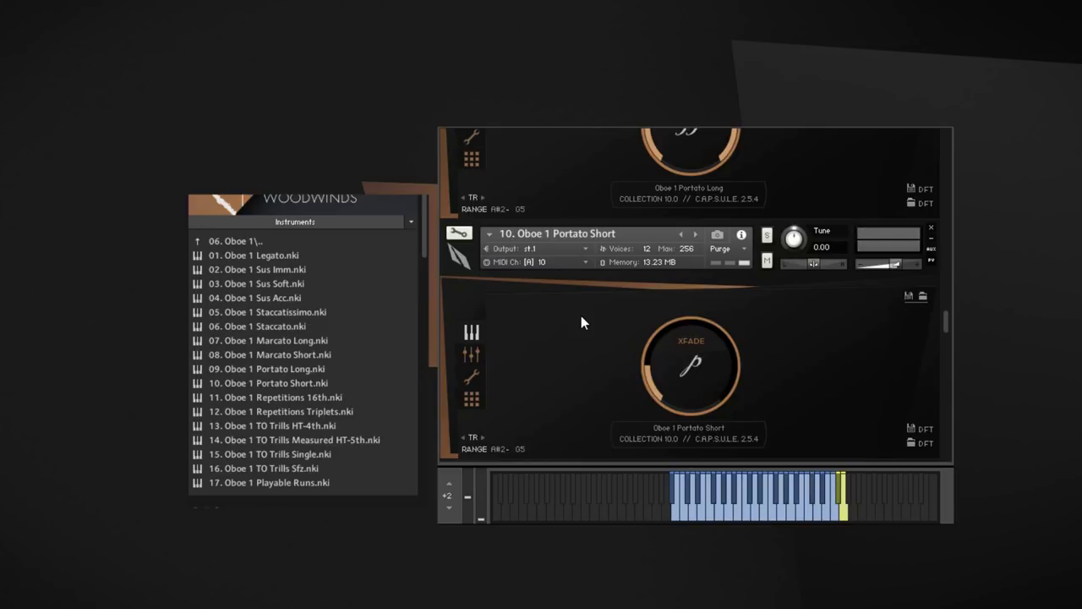
# Step: Review the Oboe 1 Repetitions 16th and Repetitions Triplets patches with their tempo options
pyautogui.scroll(-2, 581, 318)
pyautogui.scroll(-6, 582, 318)
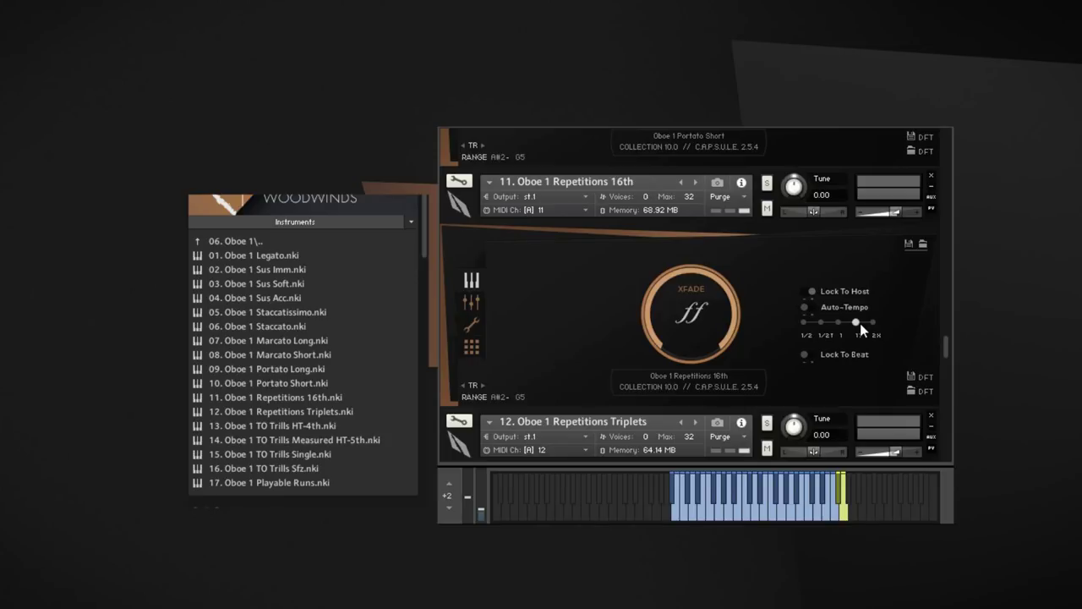
pyautogui.scroll(-3, 859, 323)
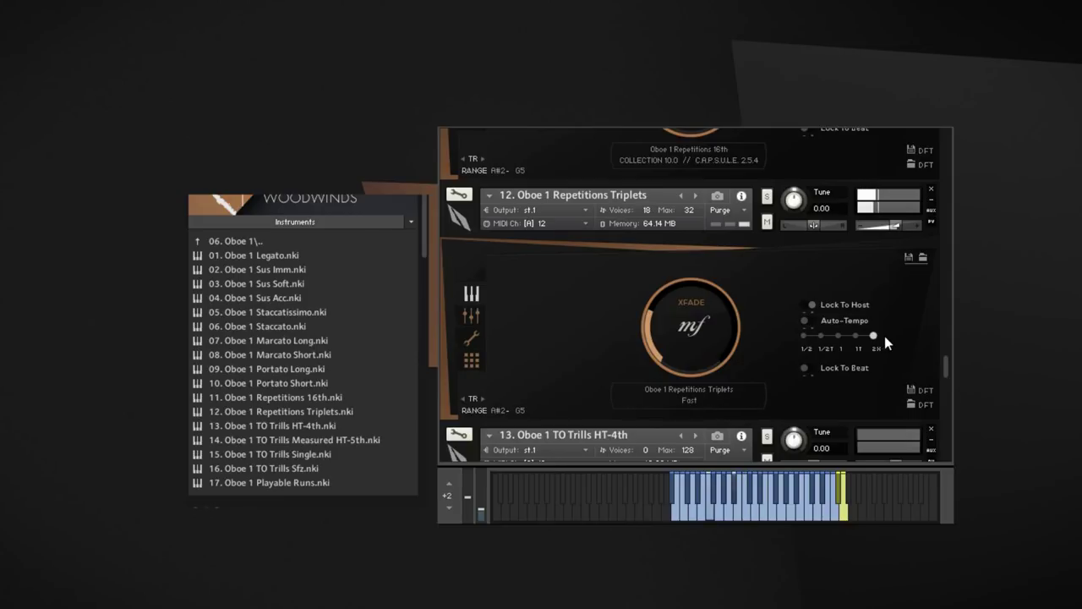
# Step: Review the Oboe 1 trill patches, from TO Trills HT-4th through Measured and Single to Sfz
pyautogui.scroll(-3, 913, 326)
pyautogui.click(929, 312)
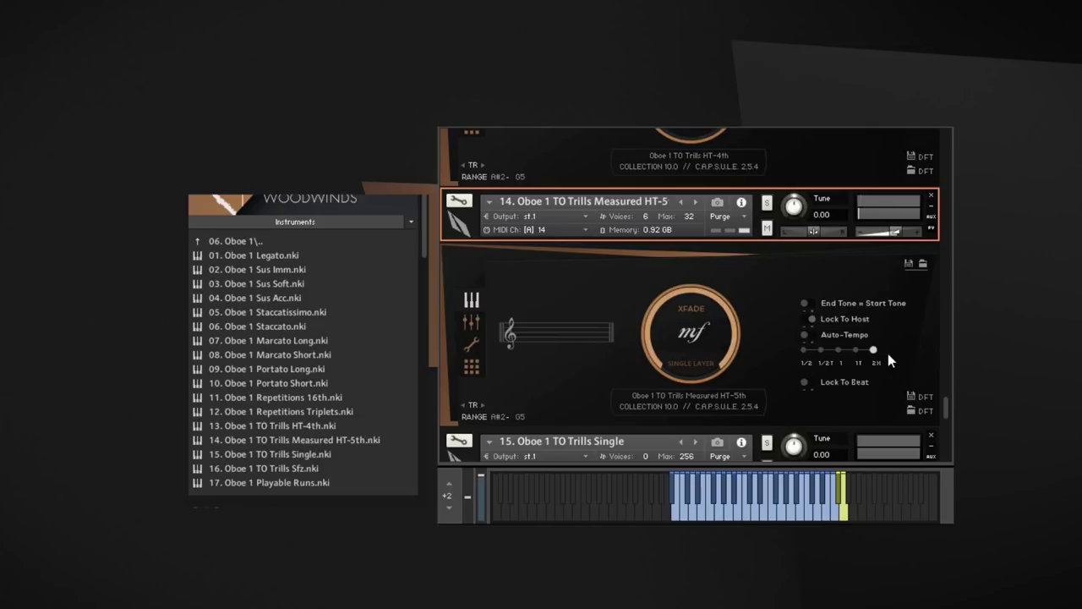
pyautogui.scroll(-5, 642, 242)
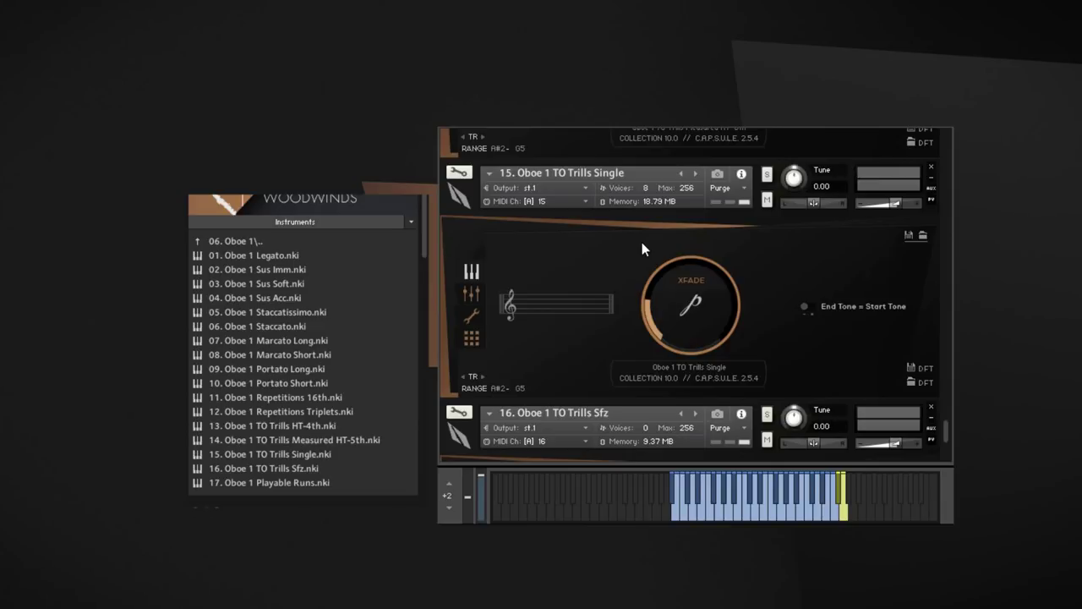
pyautogui.scroll(-3, 642, 241)
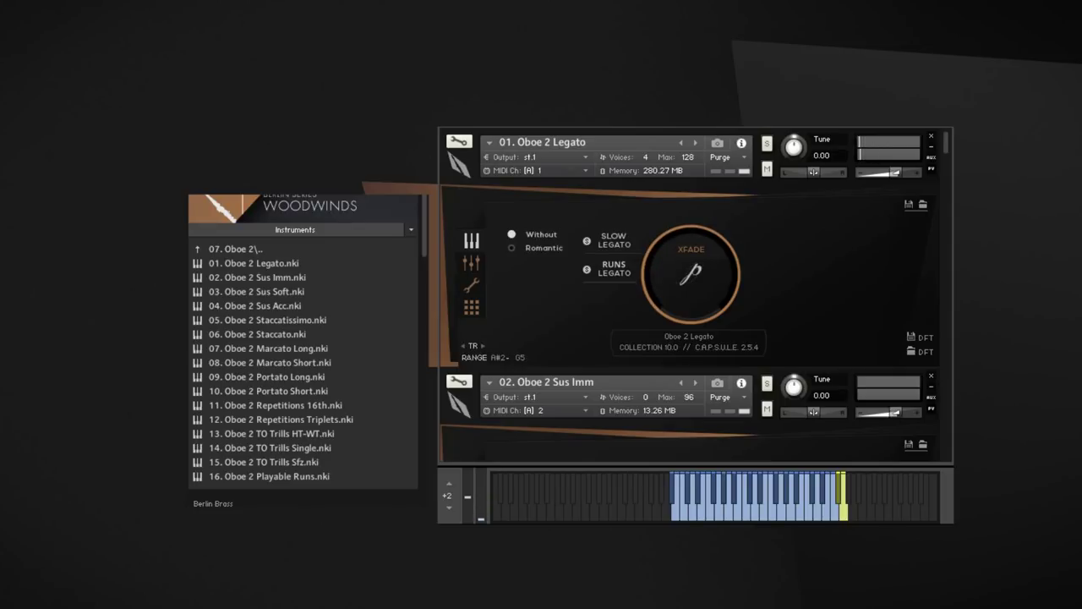
# Step: Review the Oboe 2 sustain patches Sus Imm, Sus Soft and Sus Acc
pyautogui.scroll(-4, 927, 296)
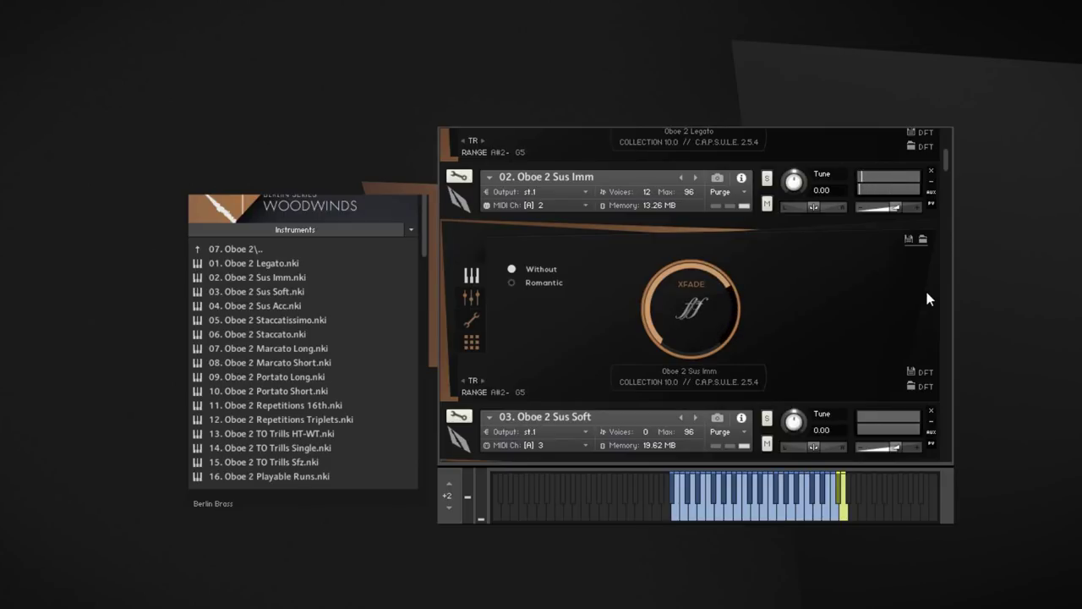
pyautogui.scroll(-5, 843, 277)
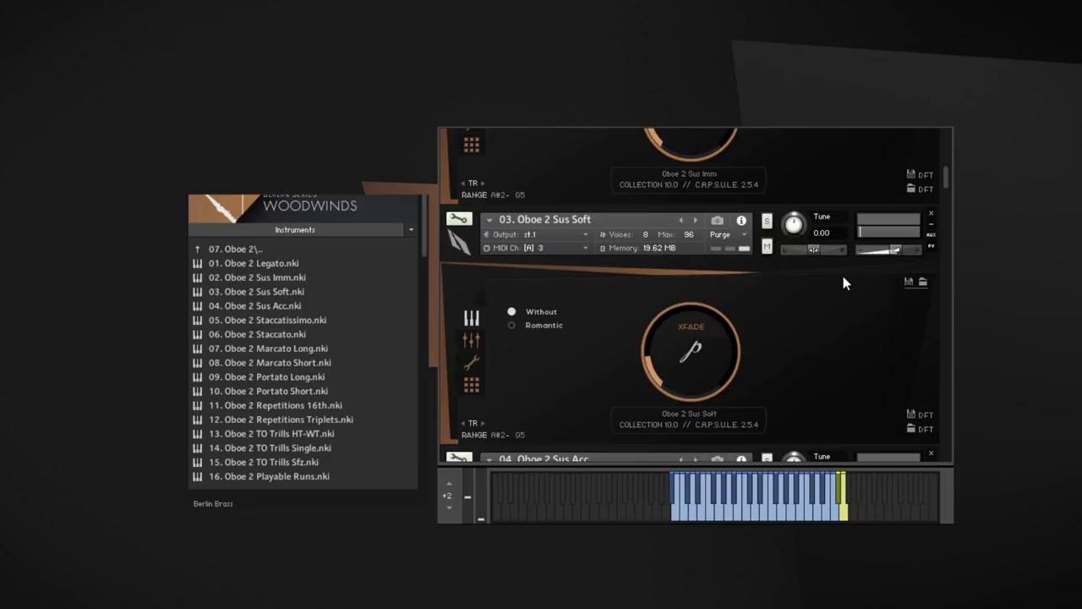
pyautogui.scroll(-5, 844, 284)
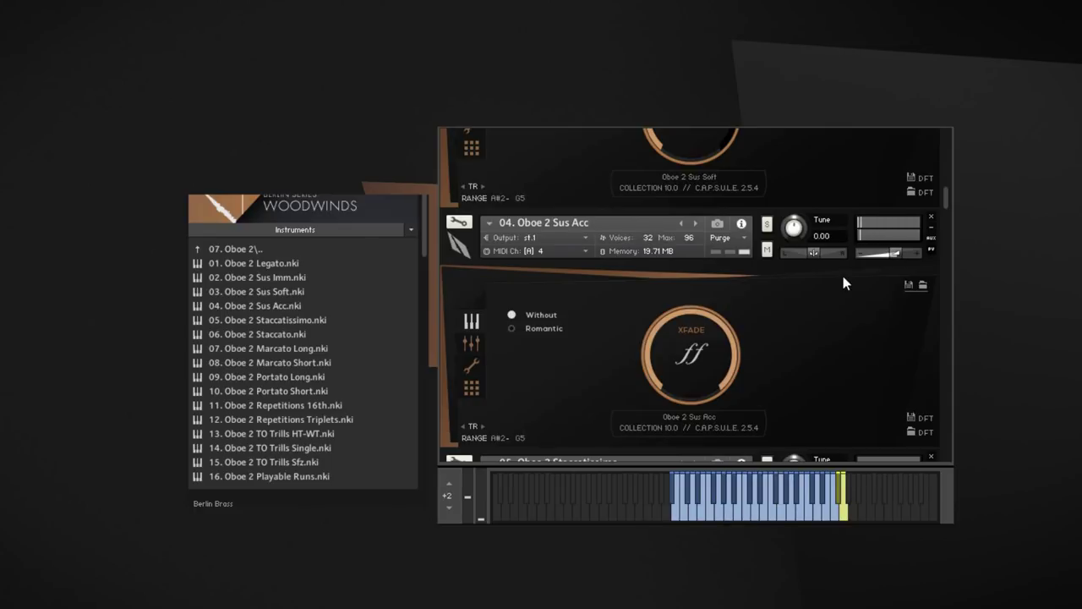
# Step: Review the Oboe 2 short articulation patches in order, from Staccatissimo and Staccato through Marcato to Portato Short
pyautogui.scroll(-3, 843, 283)
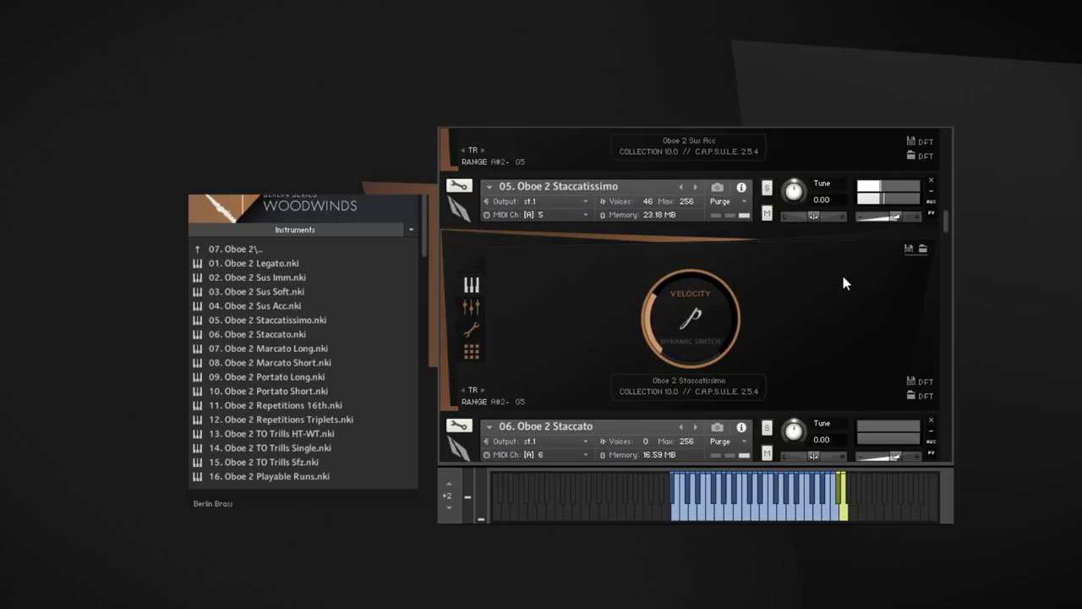
pyautogui.scroll(-3, 844, 283)
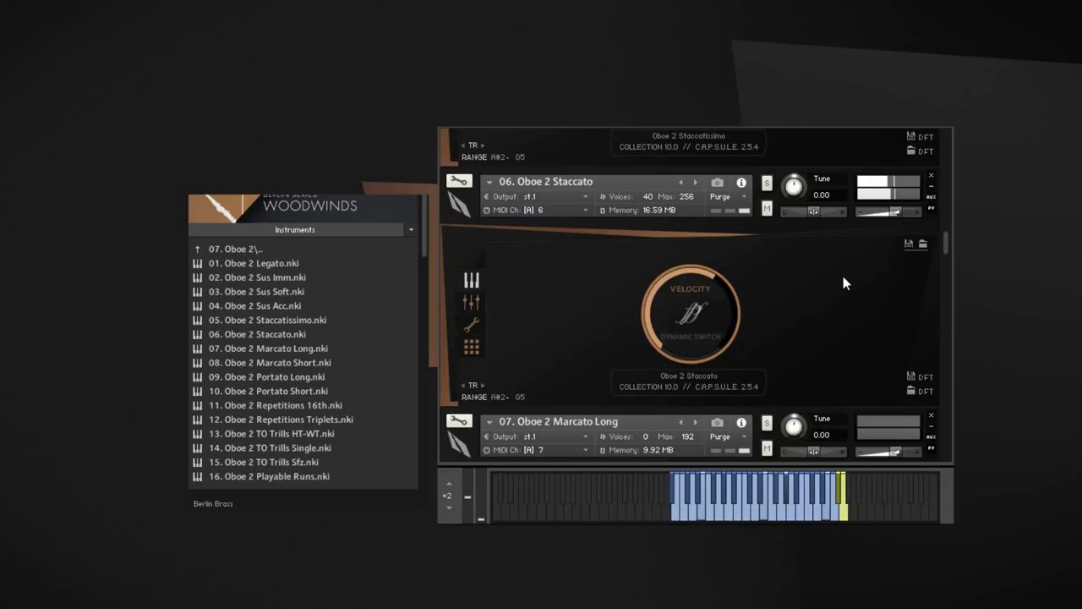
pyautogui.scroll(-5, 843, 284)
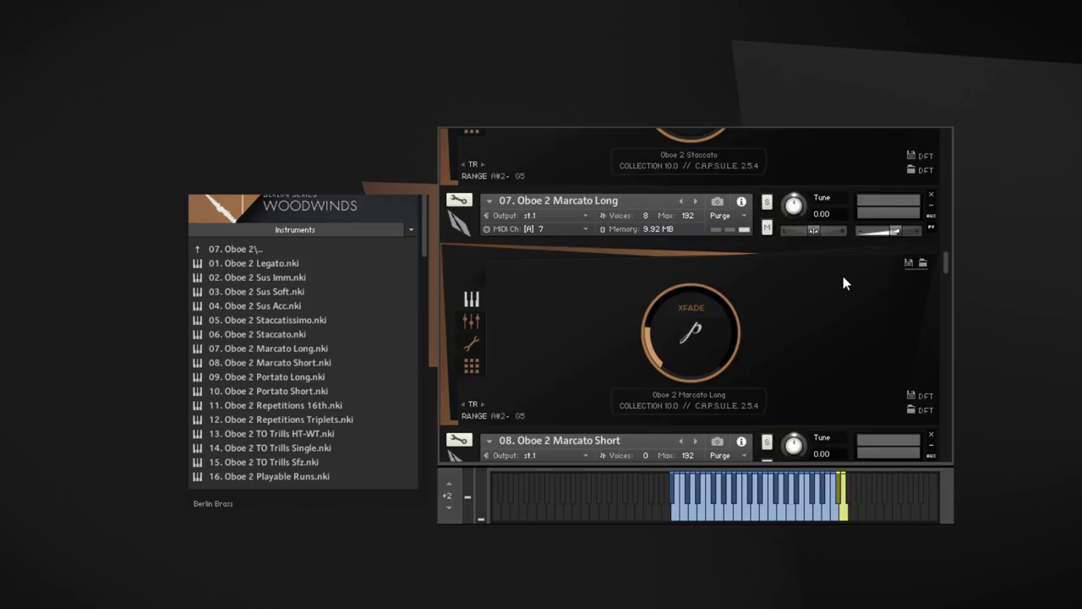
pyautogui.scroll(-5, 844, 284)
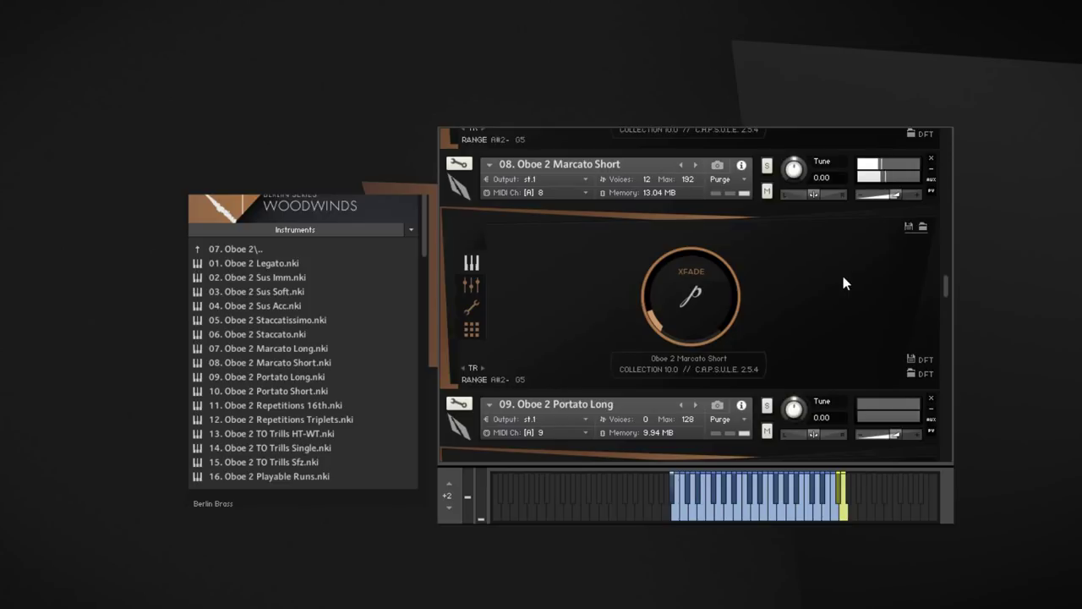
pyautogui.scroll(-3, 844, 283)
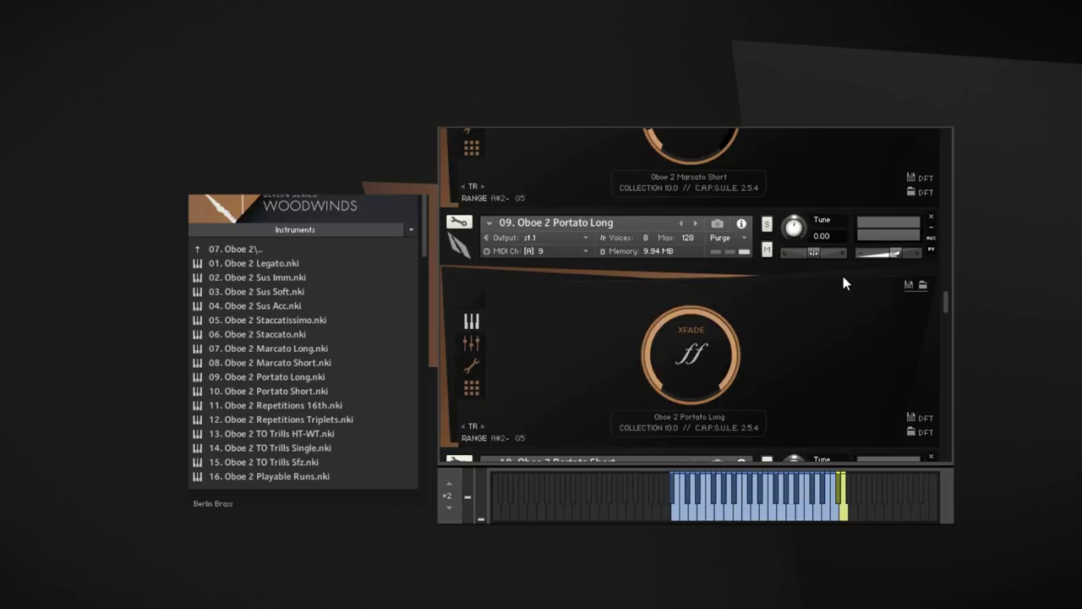
pyautogui.scroll(-3, 844, 284)
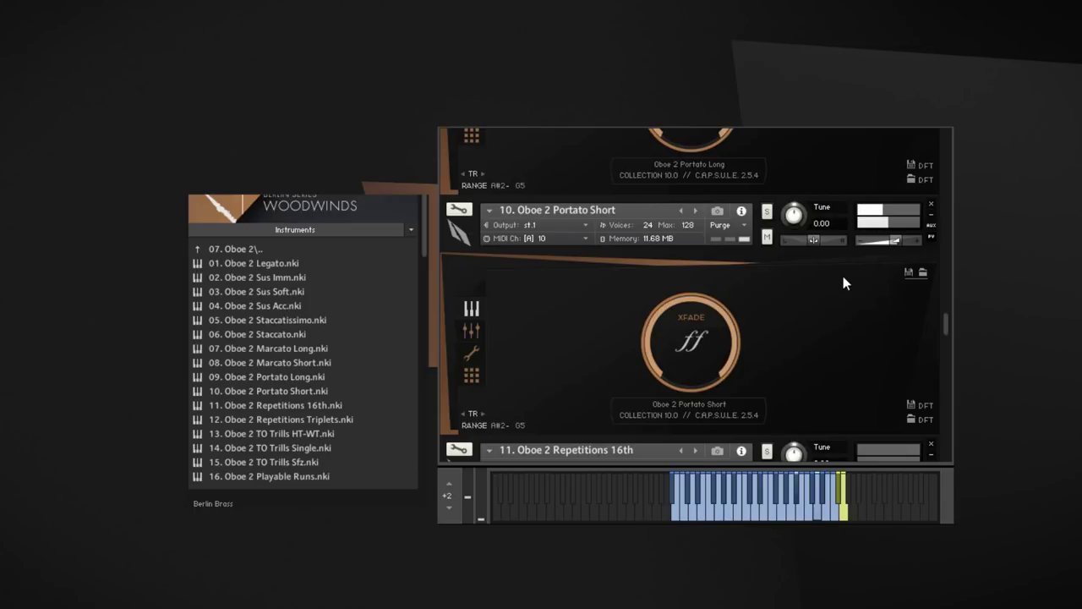
# Step: Set the tempo multiplier to 1T on both the Oboe 2 Repetitions 16th and Repetitions Triplets patches
pyautogui.scroll(-3, 874, 370)
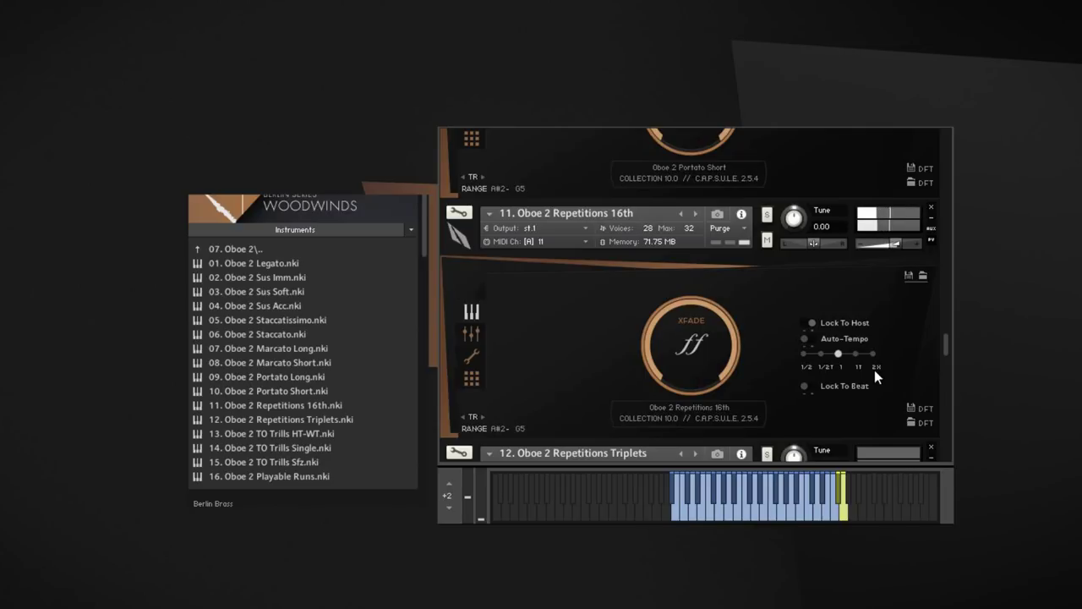
pyautogui.click(860, 354)
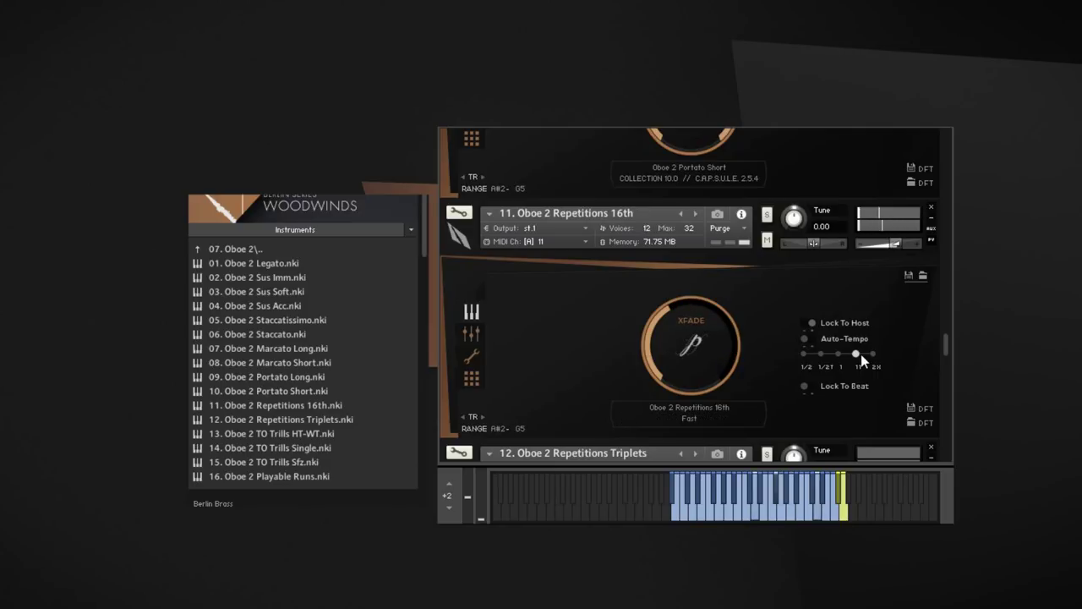
pyautogui.scroll(-3, 783, 284)
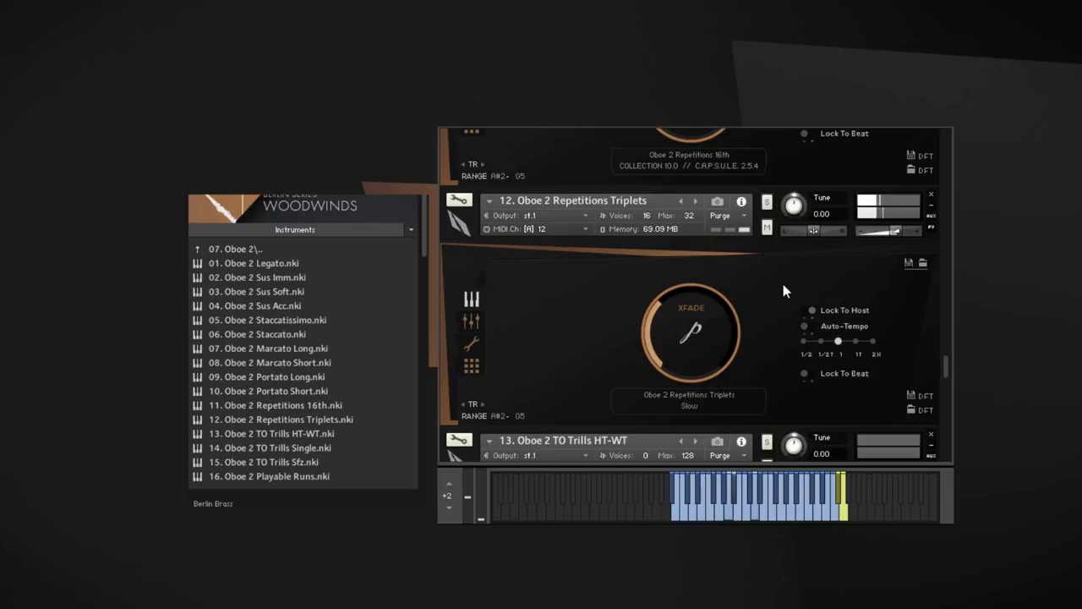
pyautogui.moveTo(838, 342); pyautogui.dragTo(857, 342)
pyautogui.click(857, 341)
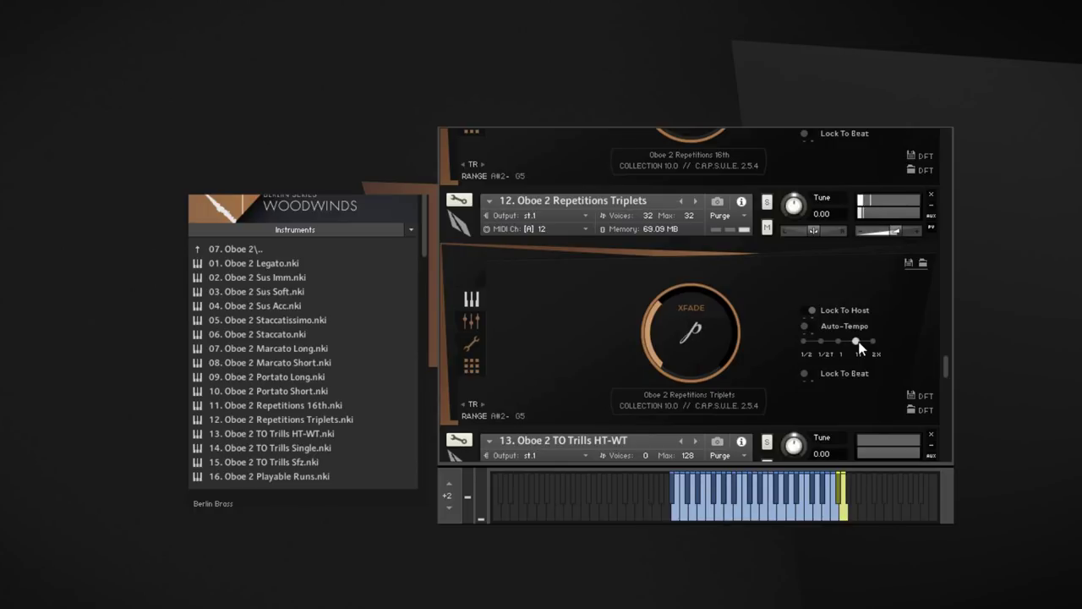
pyautogui.click(857, 341)
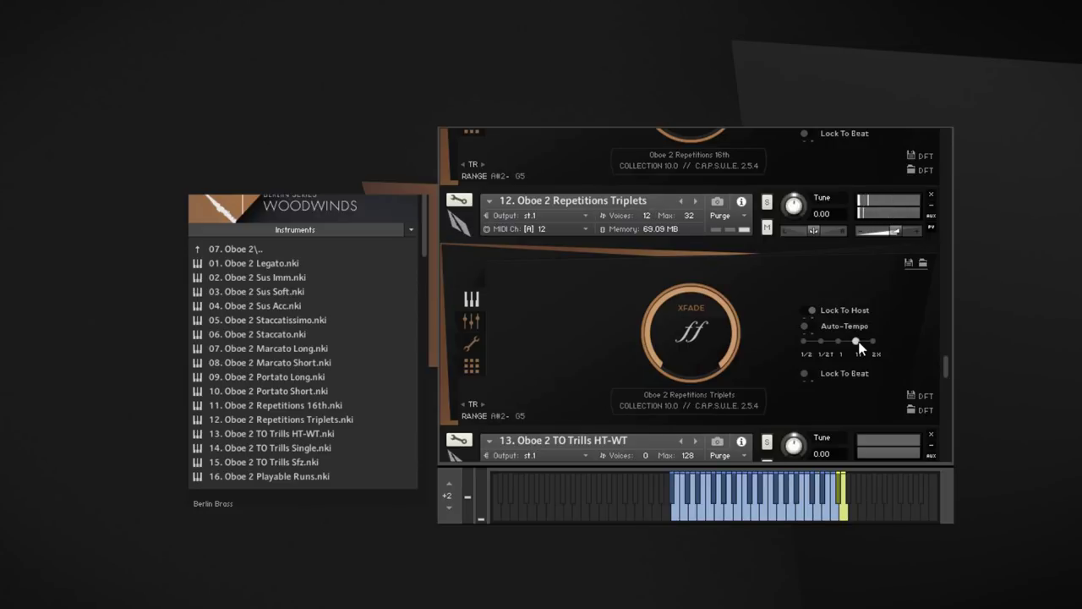
# Step: Review the Oboe 2 trill patches HT-WT, Single and Sfz, and continue to the Playable Runs patch
pyautogui.scroll(-3, 859, 346)
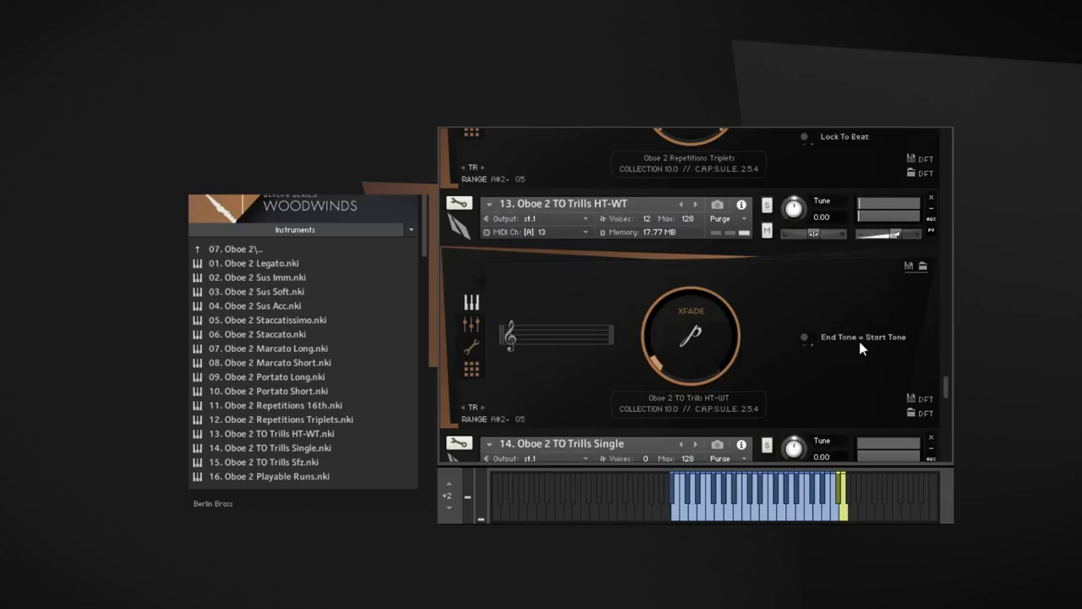
pyautogui.scroll(-3, 582, 317)
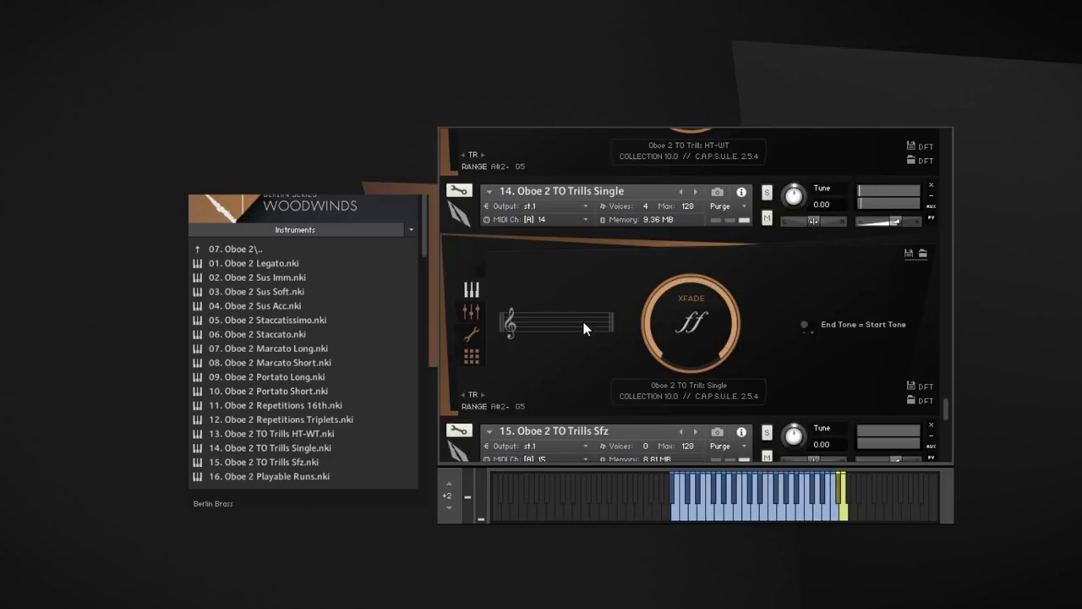
pyautogui.scroll(-3, 583, 328)
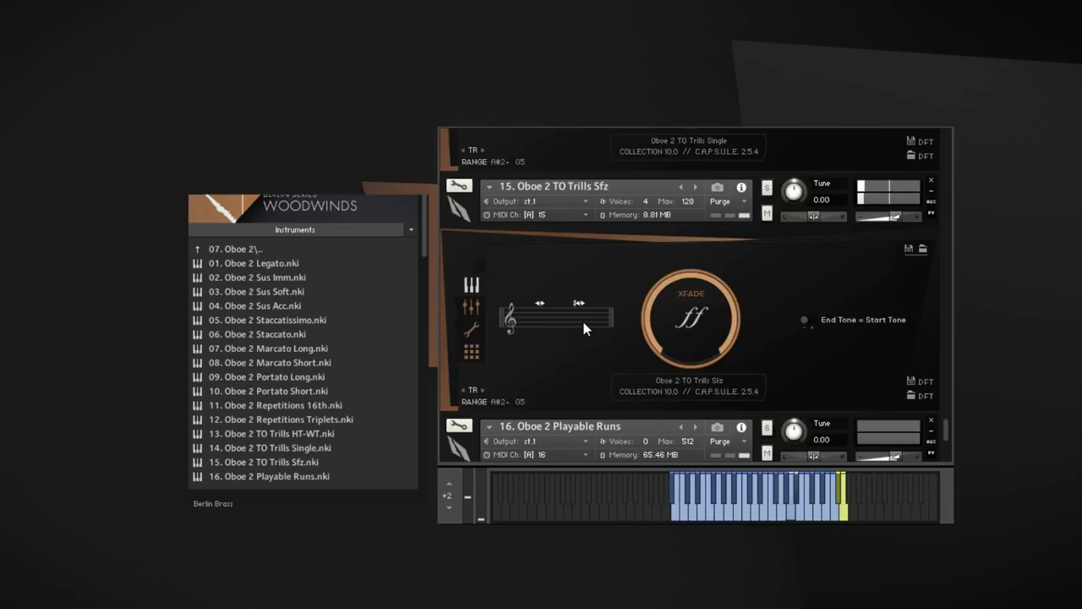
pyautogui.scroll(-3, 591, 324)
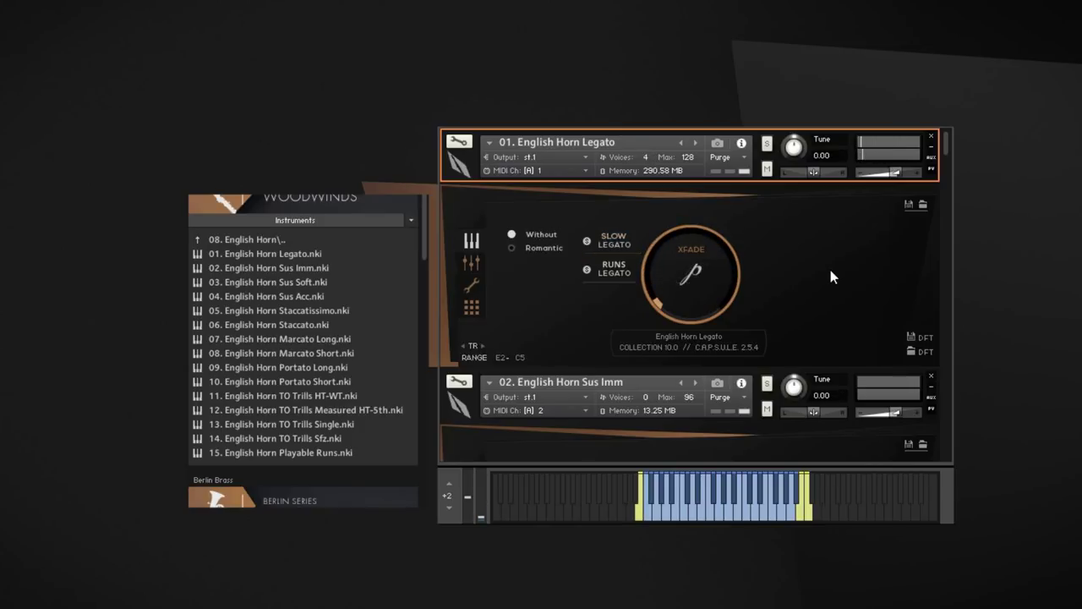
# Step: Review the English Horn sustain patches Sus Imm, Sus Soft and Sus Acc
pyautogui.scroll(-3, 831, 276)
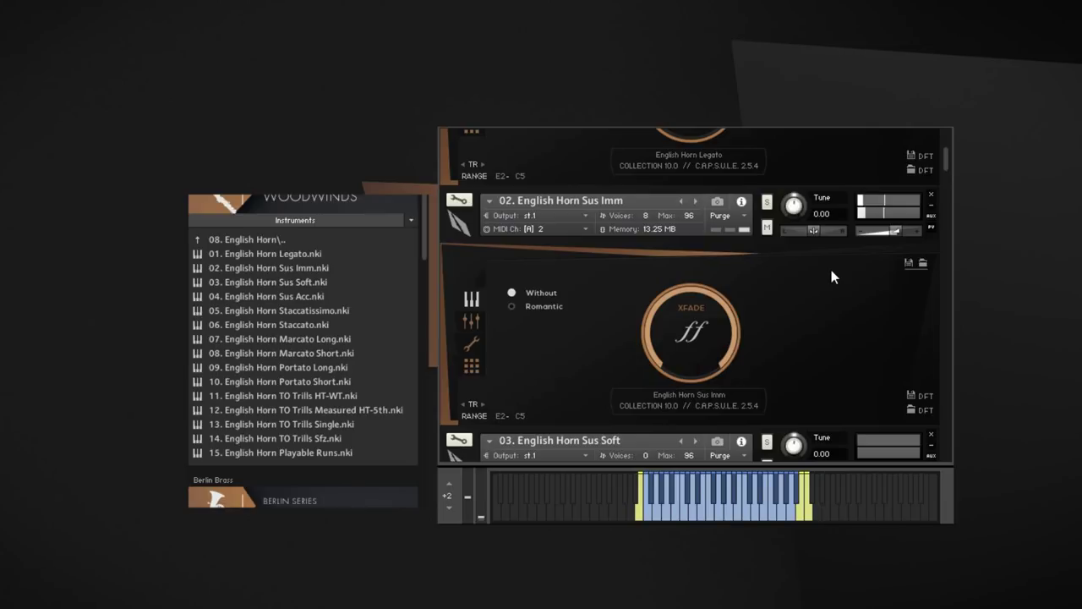
pyautogui.scroll(-3, 832, 276)
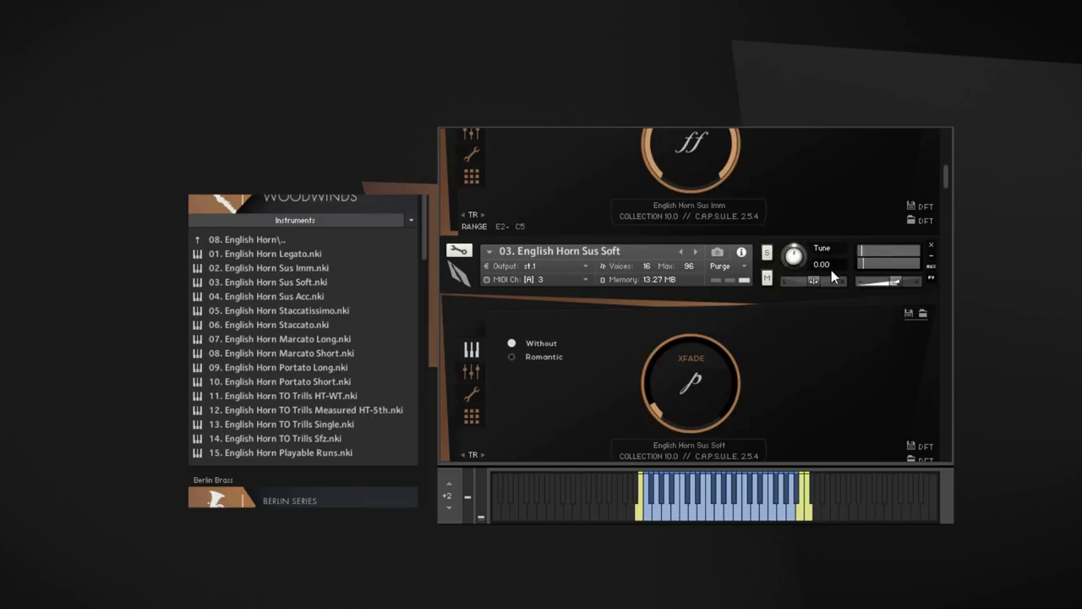
pyautogui.scroll(-3, 833, 276)
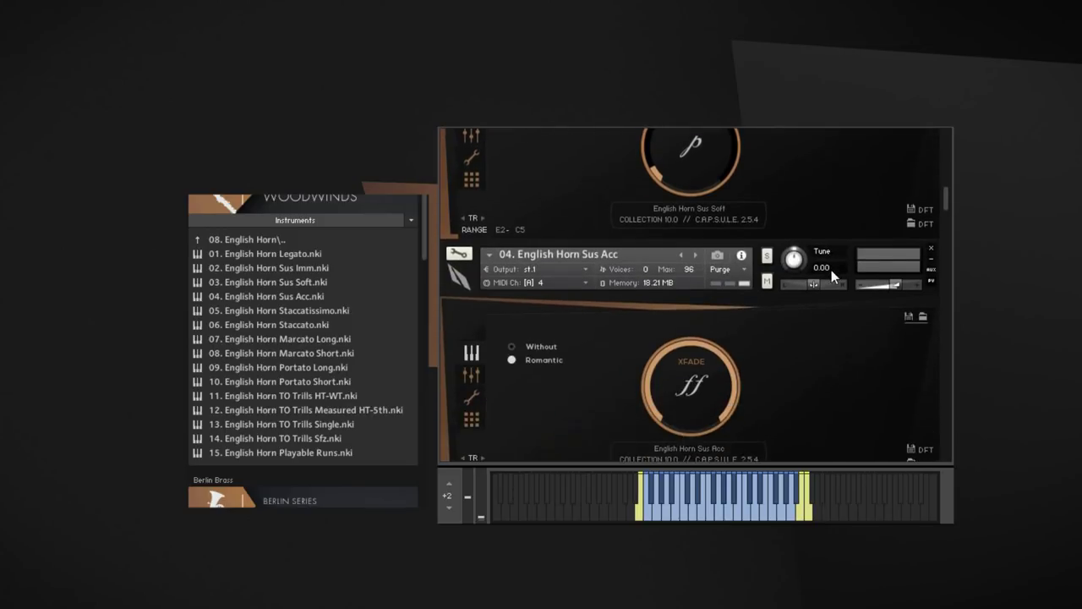
# Step: Review the English Horn short articulation patches in order, from Staccatissimo and Staccato through Marcato Long and Short to Portato Long and Short
pyautogui.scroll(-1, 833, 277)
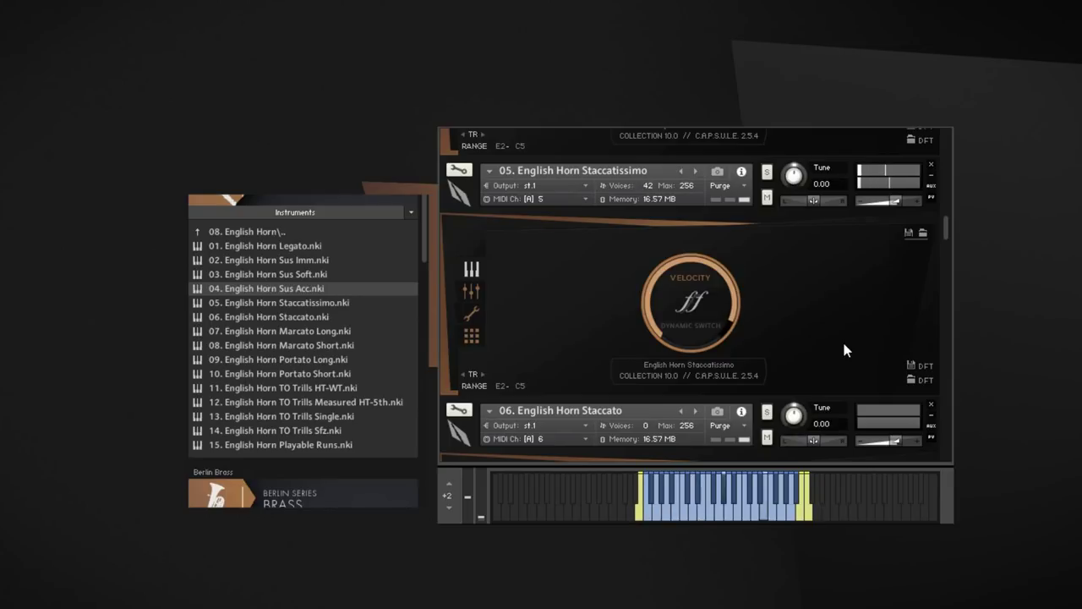
pyautogui.scroll(-3, 845, 350)
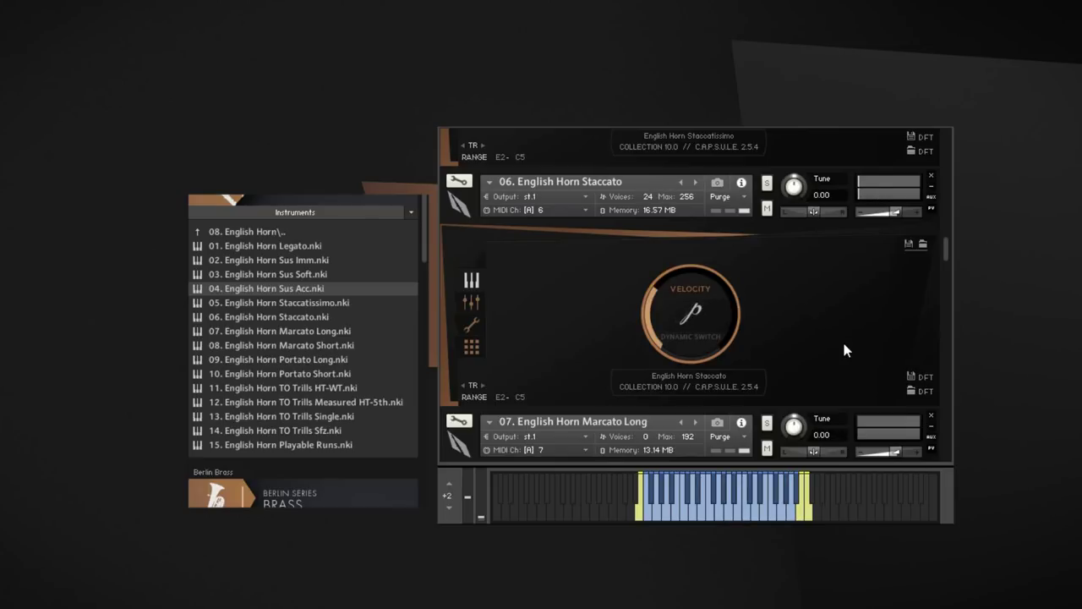
pyautogui.scroll(-3, 850, 338)
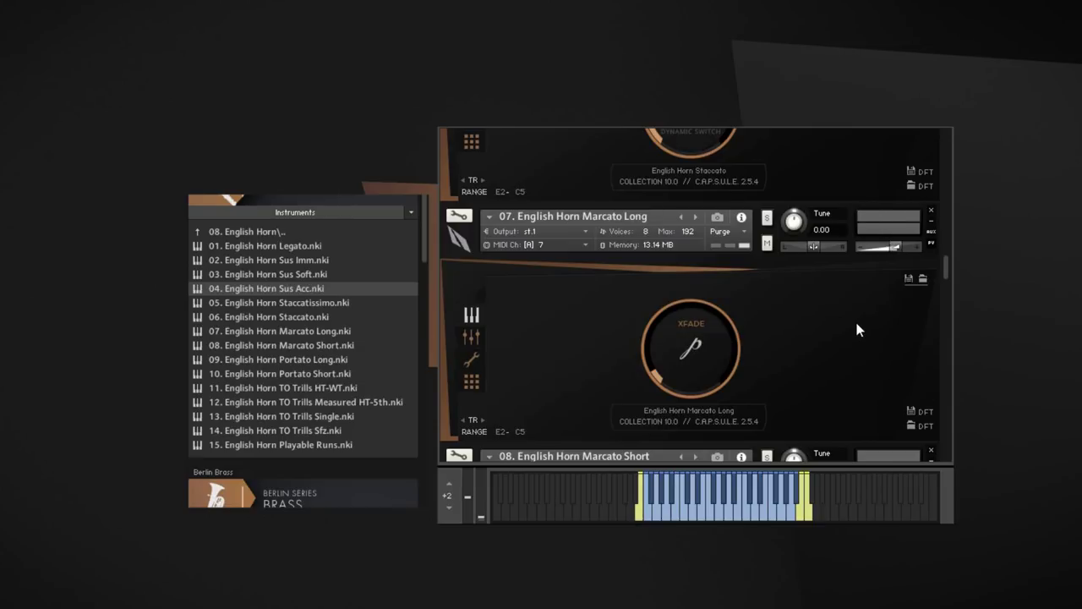
pyautogui.scroll(-1, 854, 318)
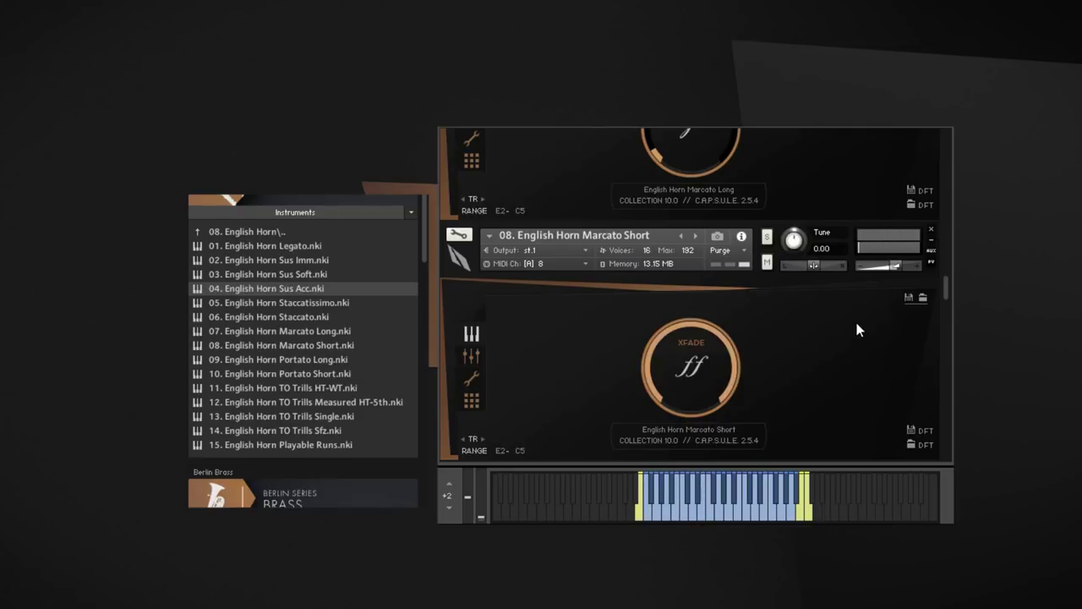
pyautogui.scroll(-3, 857, 324)
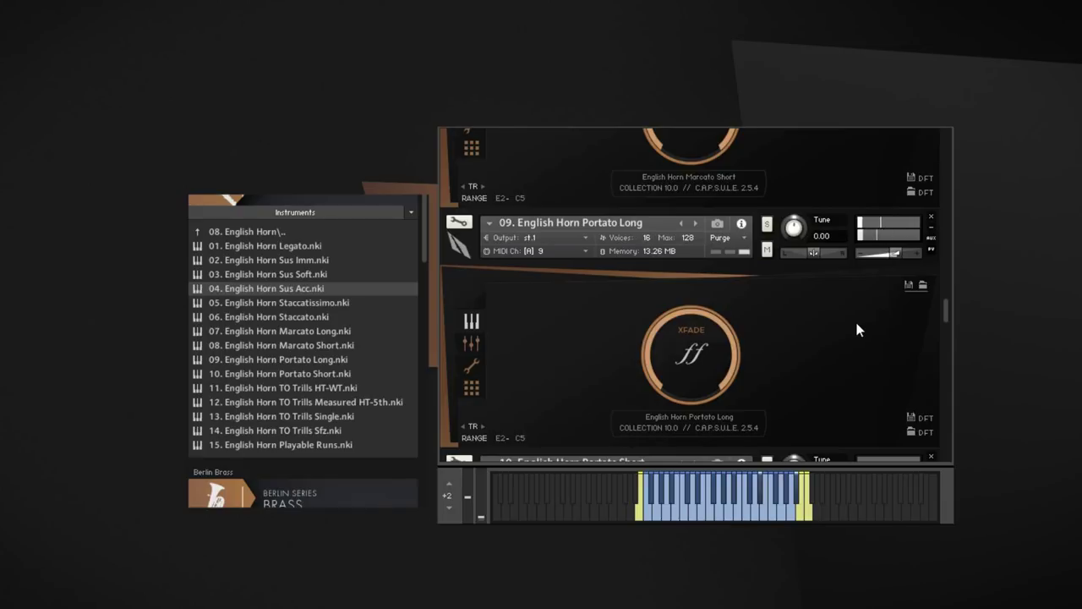
pyautogui.scroll(-3, 857, 324)
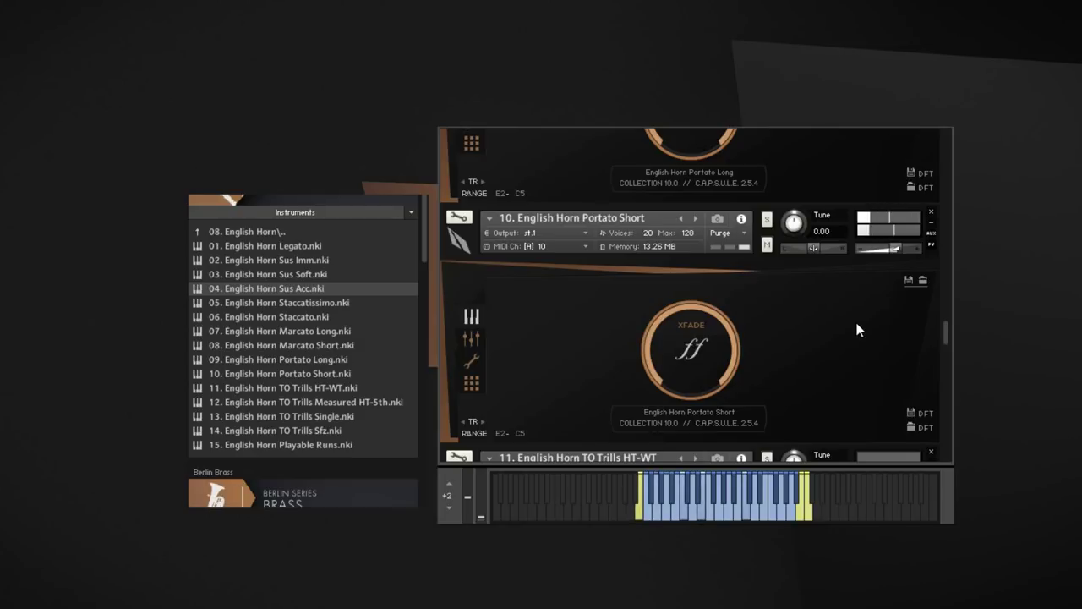
# Step: Review the English Horn trill patches HT-WT, Measured HT-5th, Single and Sfz, and continue to the Playable Runs patch
pyautogui.scroll(-3, 855, 318)
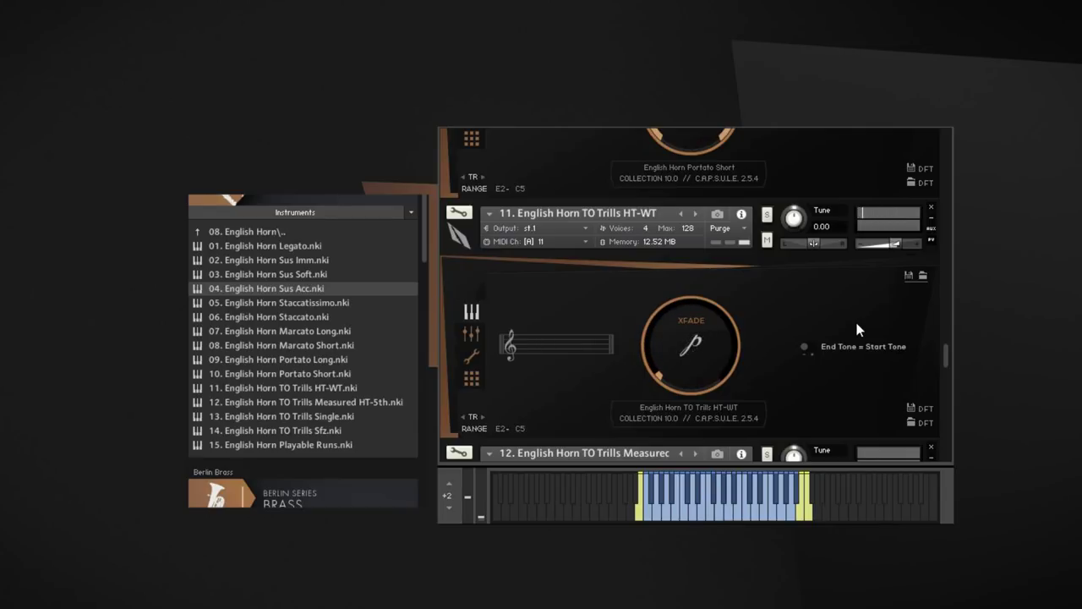
pyautogui.scroll(-3, 856, 338)
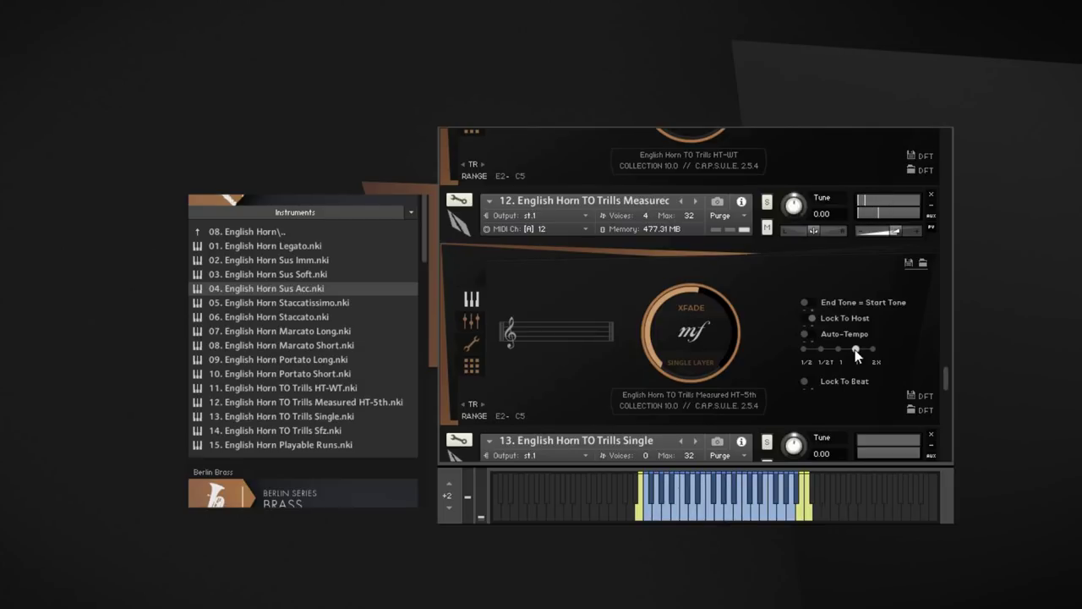
pyautogui.scroll(-3, 855, 355)
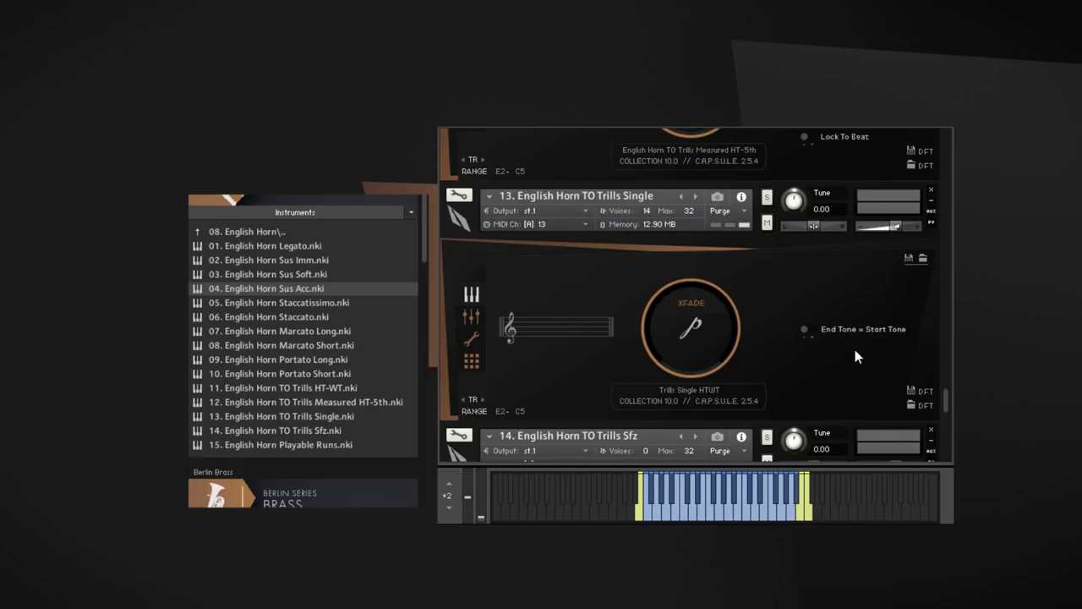
pyautogui.scroll(-3, 856, 357)
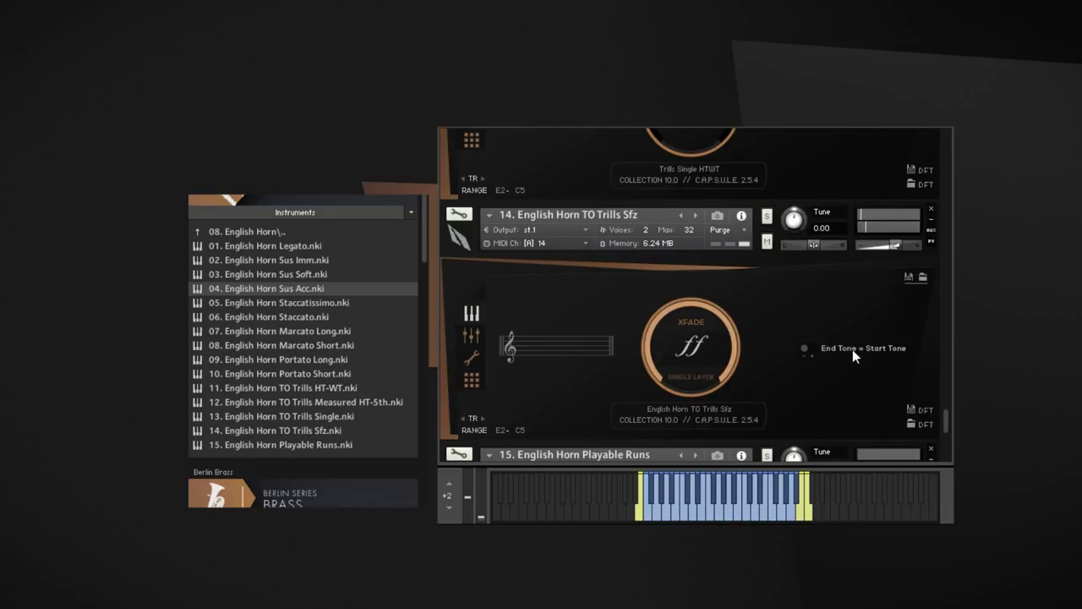
pyautogui.scroll(-5, 853, 356)
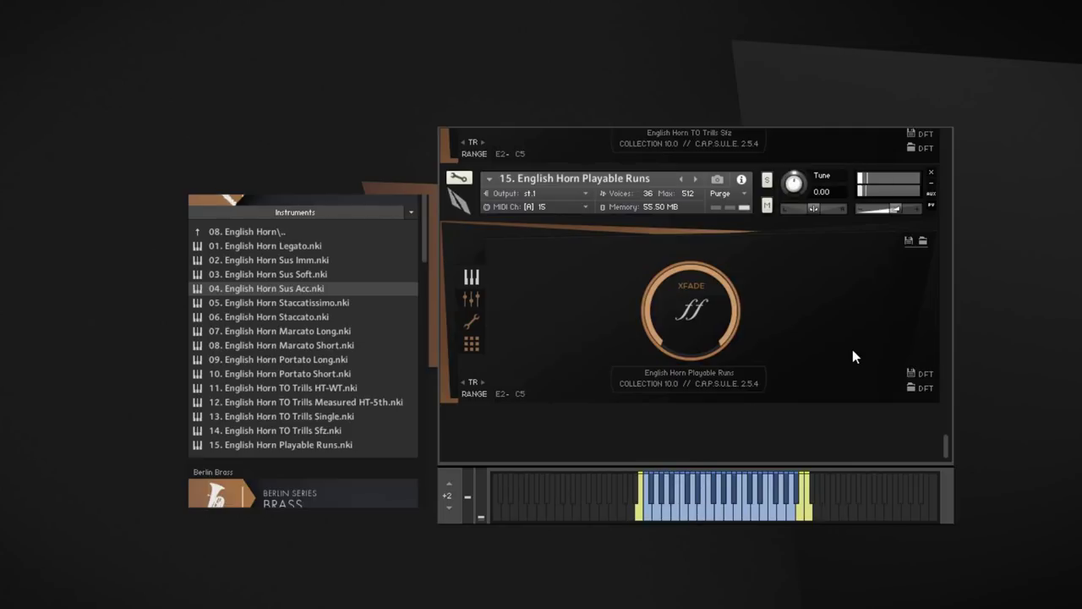